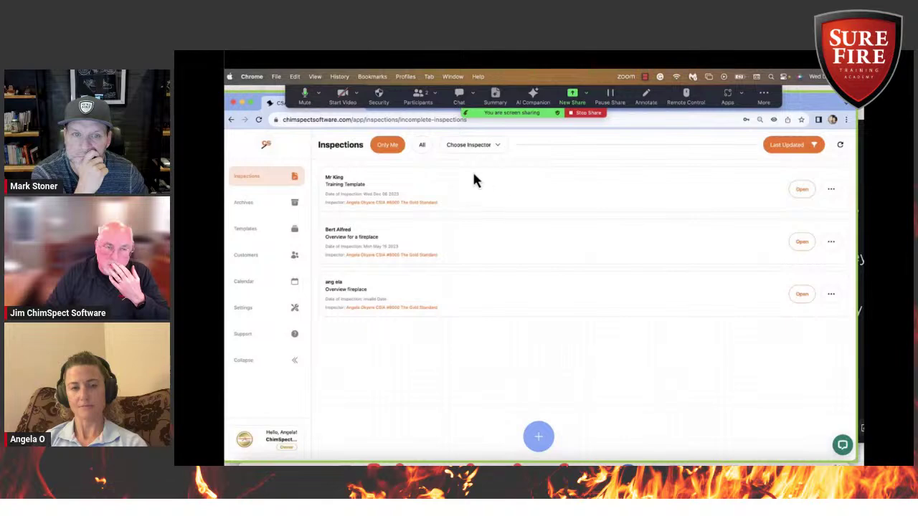
Open the Training Template inspection and view the fields of its Masonry Chimney and Masonry fireplace elements
left_click(803, 191)
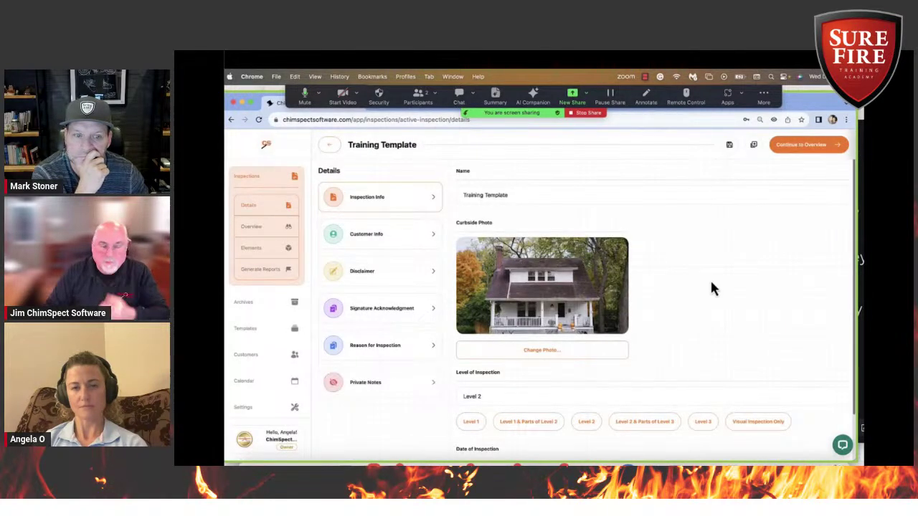
left_click(799, 147)
left_click(800, 147)
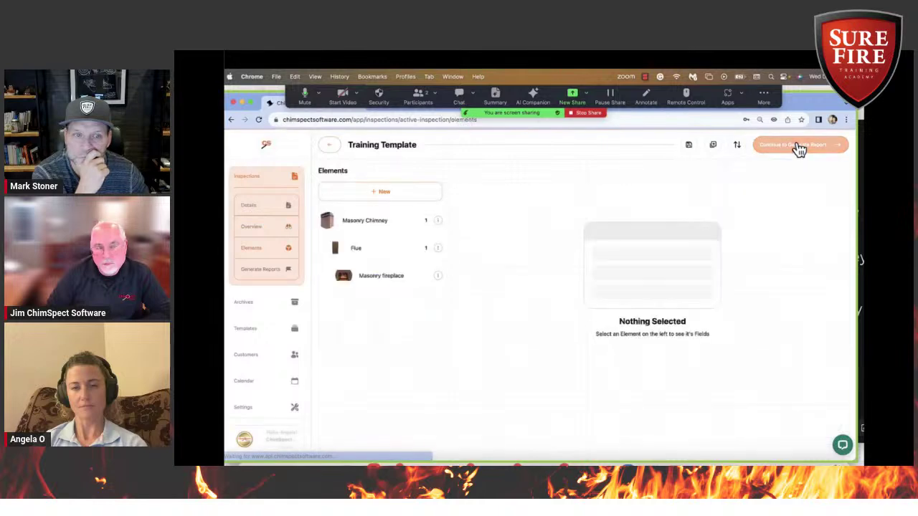
left_click(360, 217)
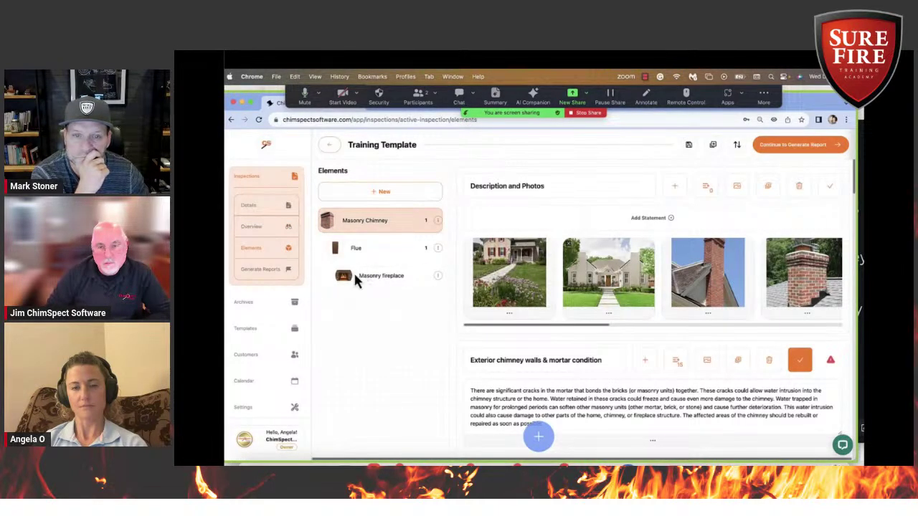
left_click(365, 276)
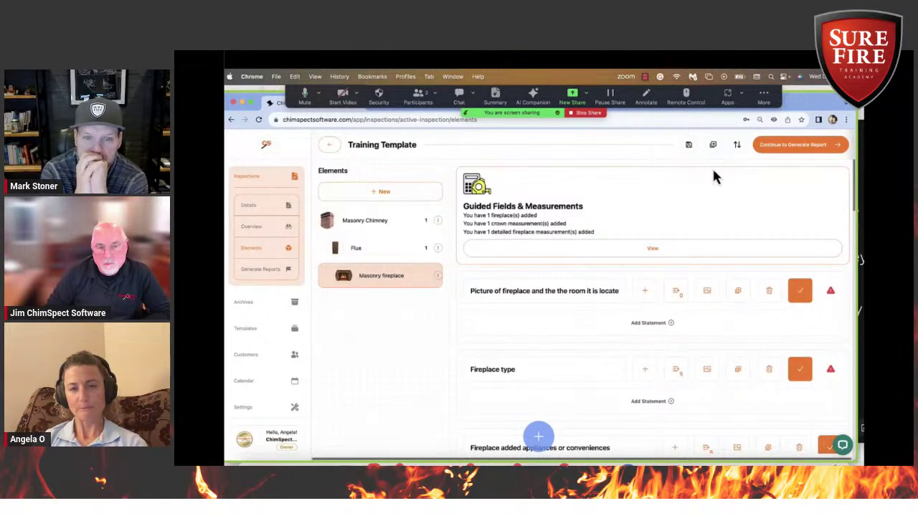
Open the inspection's General Report and look through the cover page in the preview
left_click(788, 151)
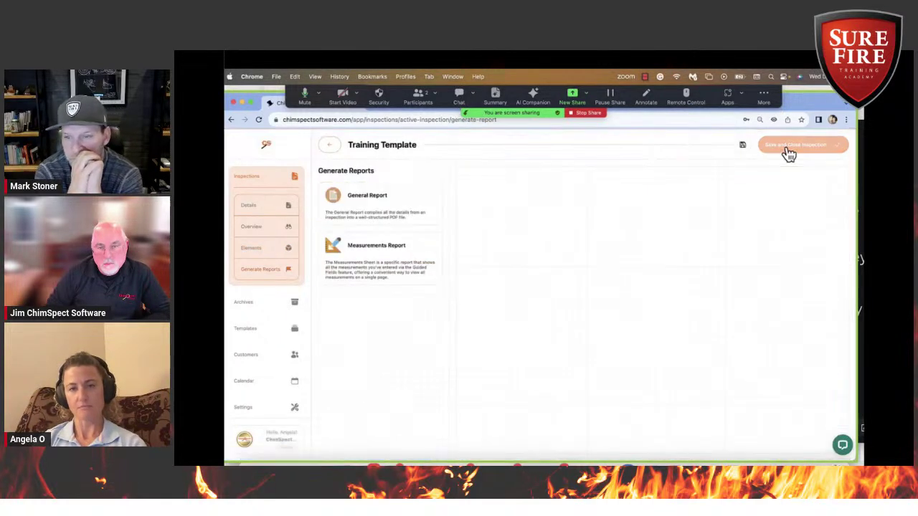
left_click(403, 204)
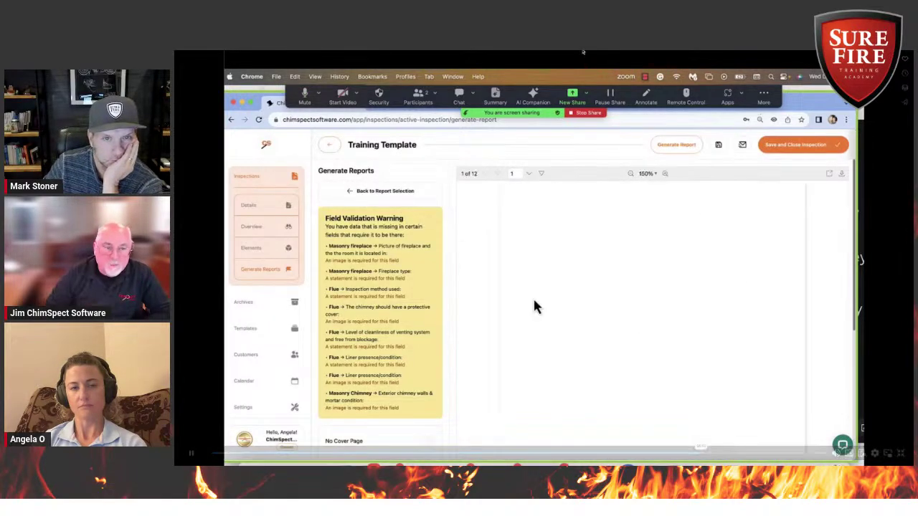
scroll(533, 302, "down", 15)
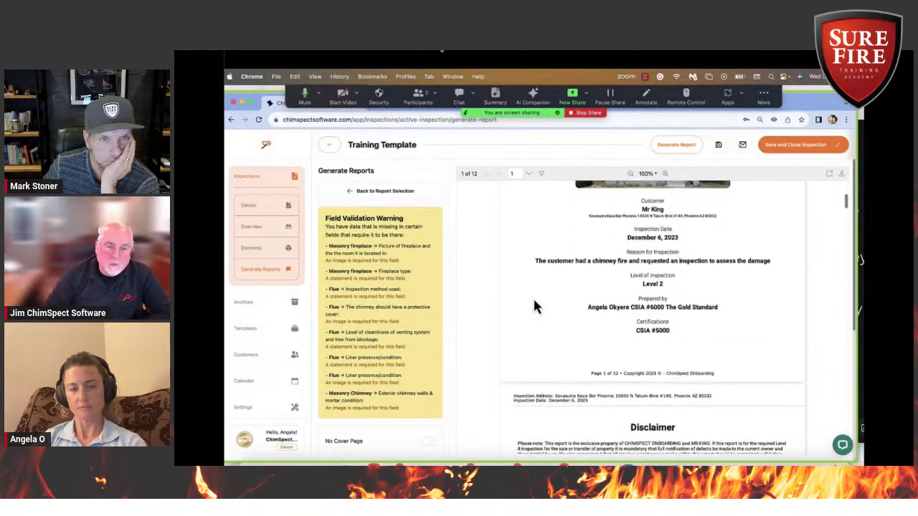
scroll(534, 304, "up", 15)
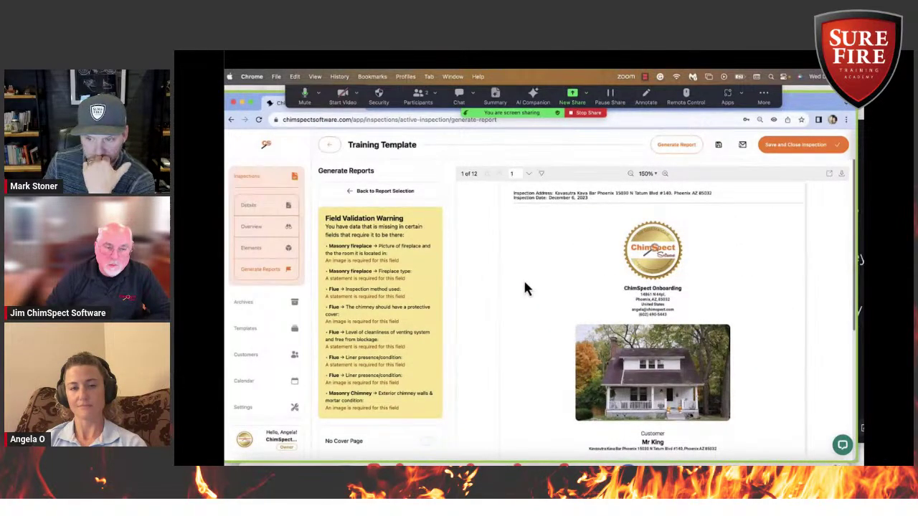
Return to the Masonry fireplace element and check the validation requirements of its fireplace picture and fireplace type fields
left_click(267, 228)
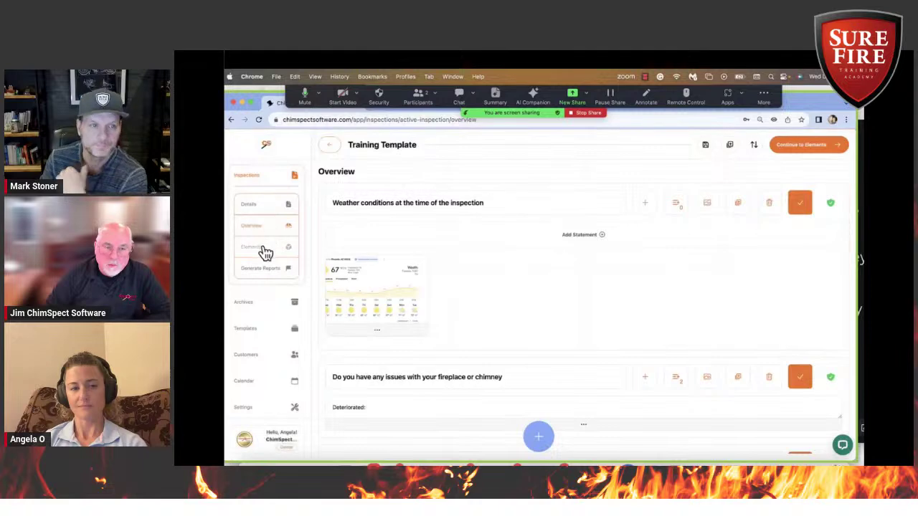
left_click(264, 248)
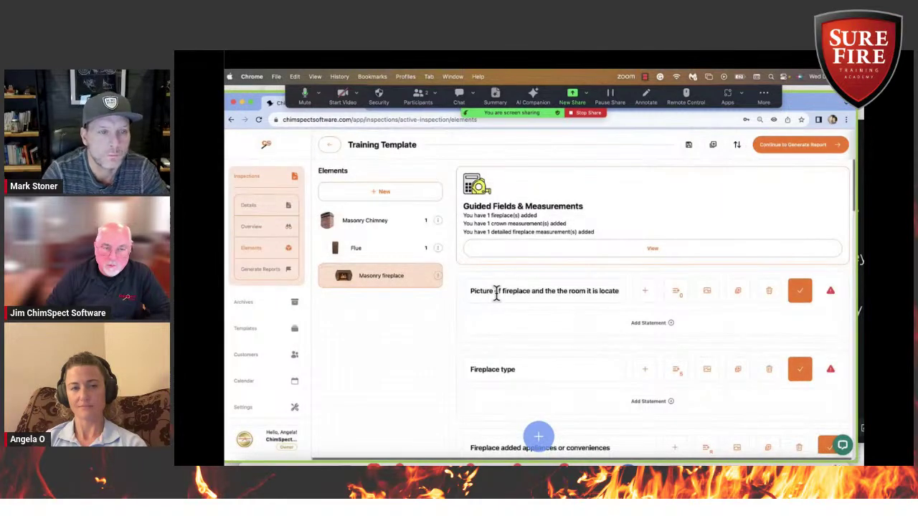
scroll(495, 293, "down", 3)
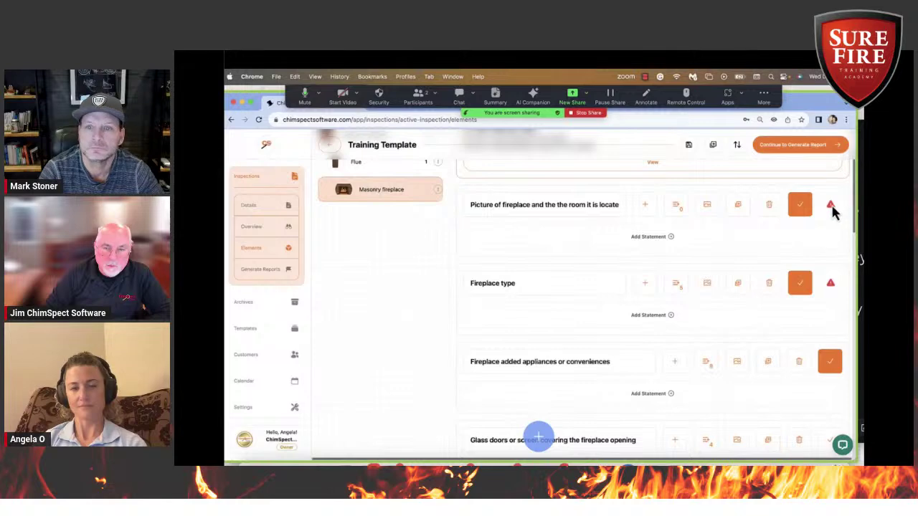
mouse_move(832, 215)
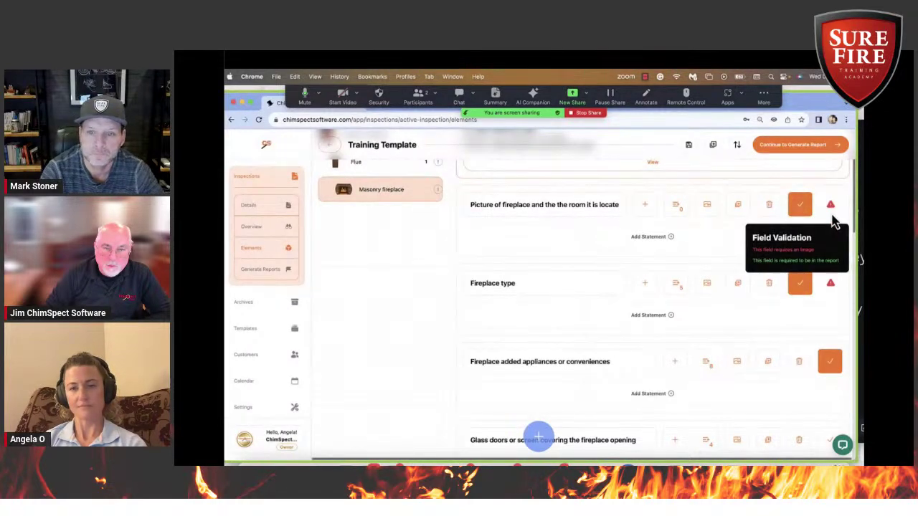
mouse_move(829, 289)
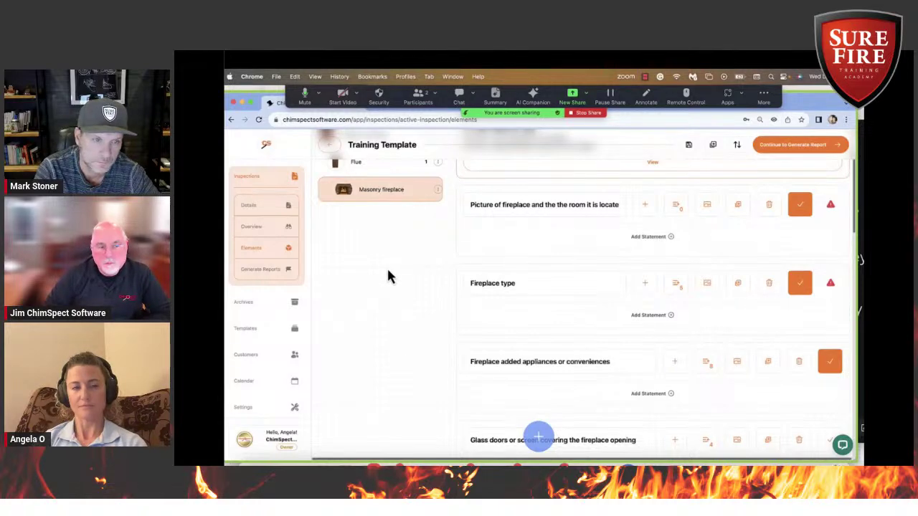
Duplicate the ChimSpect template "Chimspect Training Template Only (Chimney, Flue, Fireplace)" as an Organization-owned template named "demo record"
left_click(248, 329)
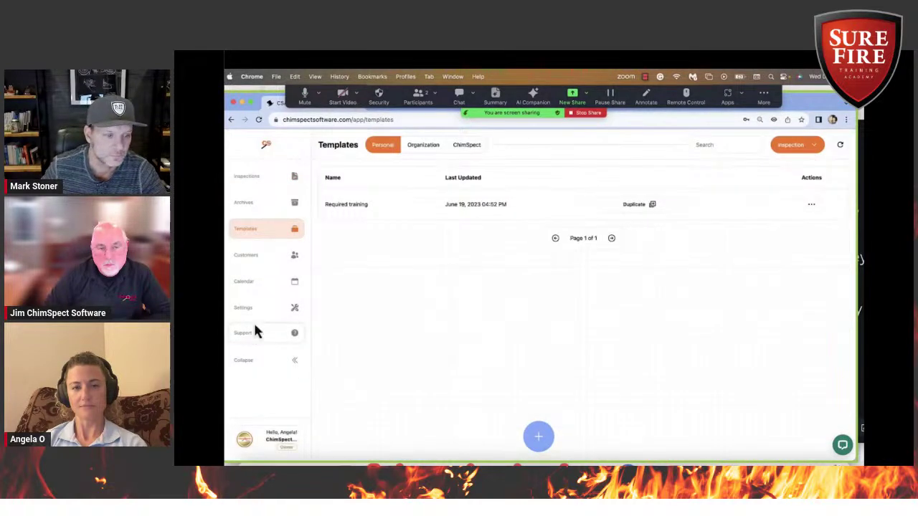
left_click(461, 145)
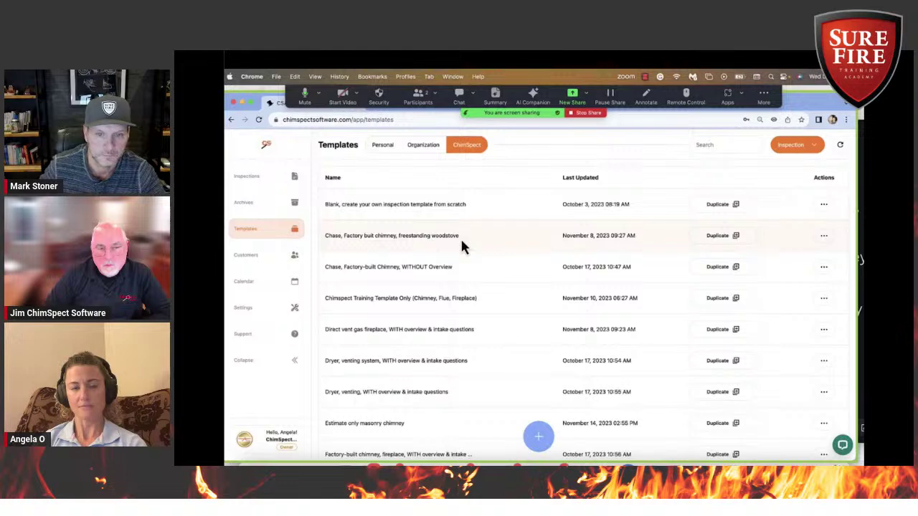
scroll(502, 279, "down", 1)
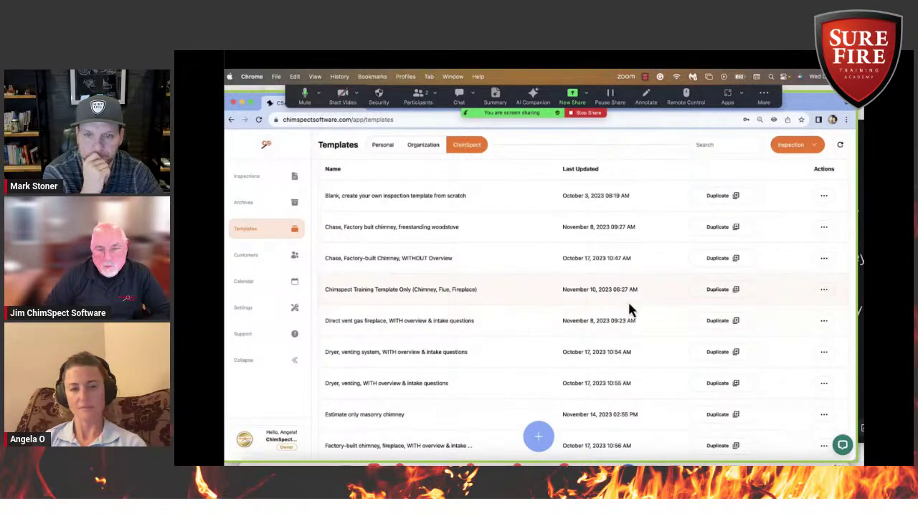
left_click(735, 290)
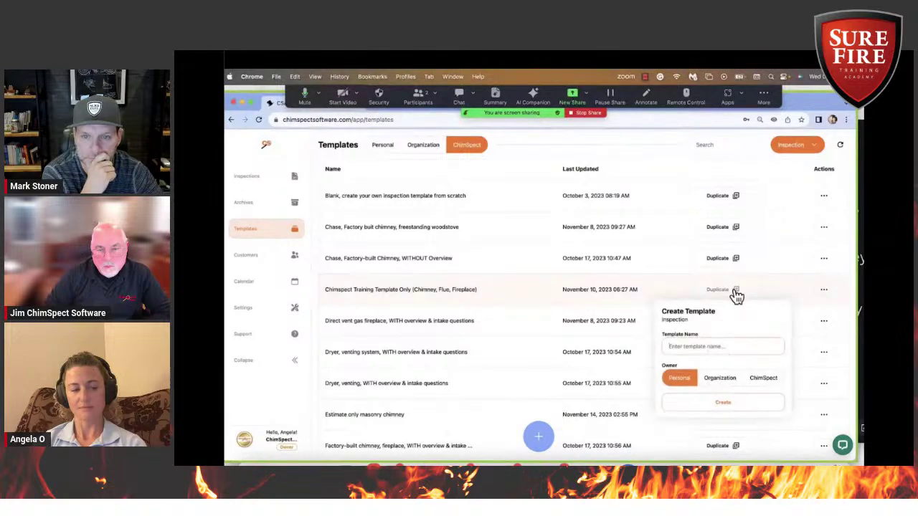
type("de")
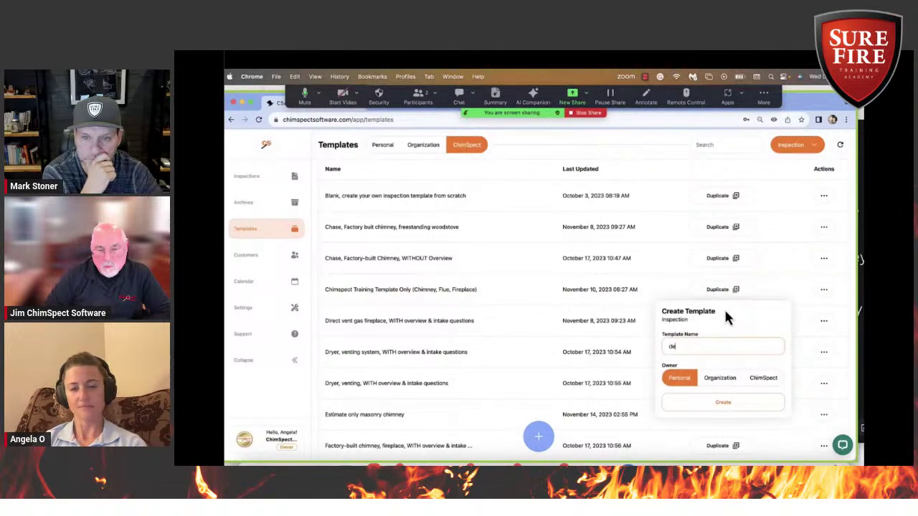
type("mo record")
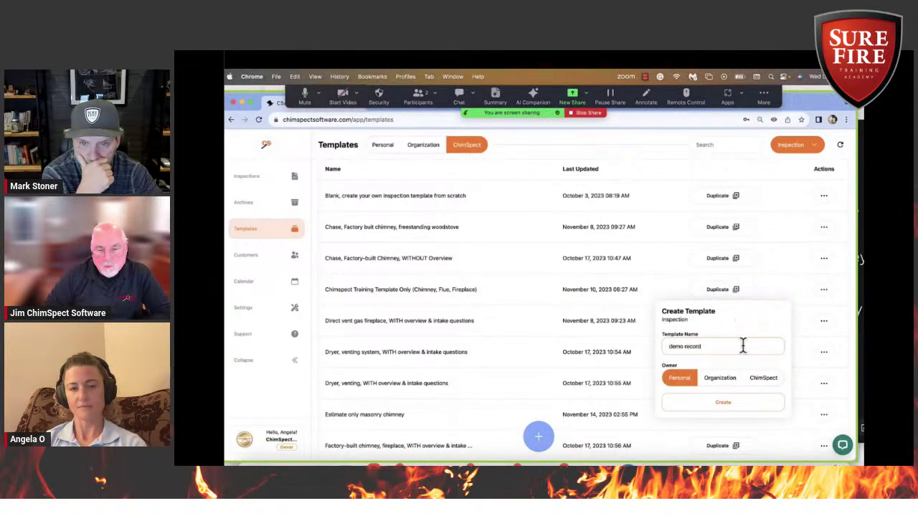
left_click(720, 379)
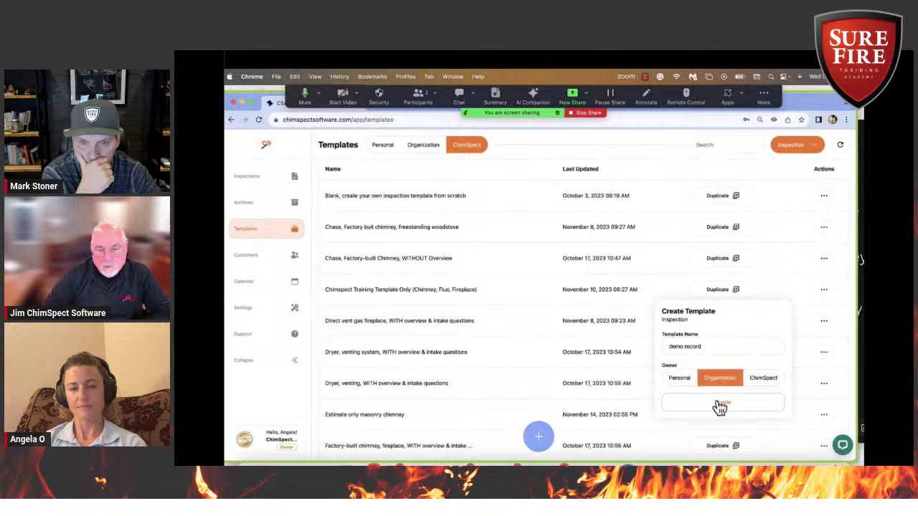
left_click(718, 404)
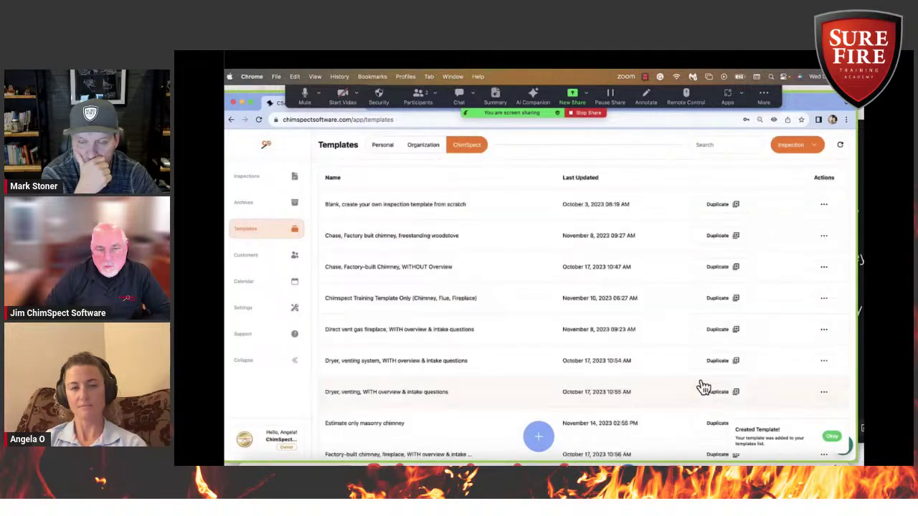
Open the "demo record" template from the organization's templates for editing
left_click(428, 149)
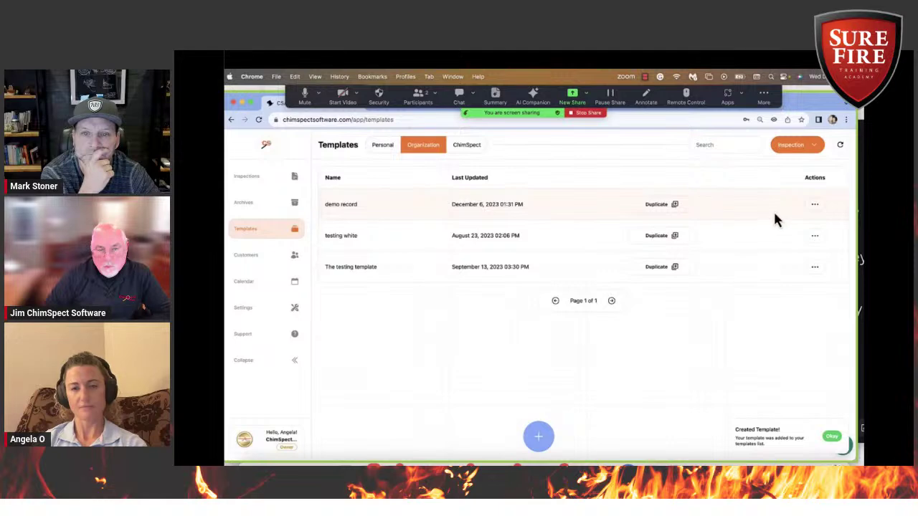
left_click(814, 208)
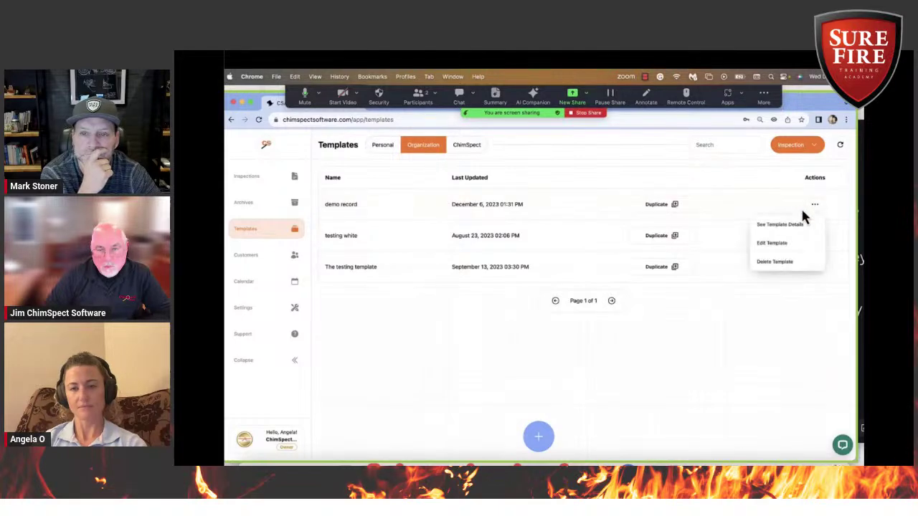
left_click(779, 246)
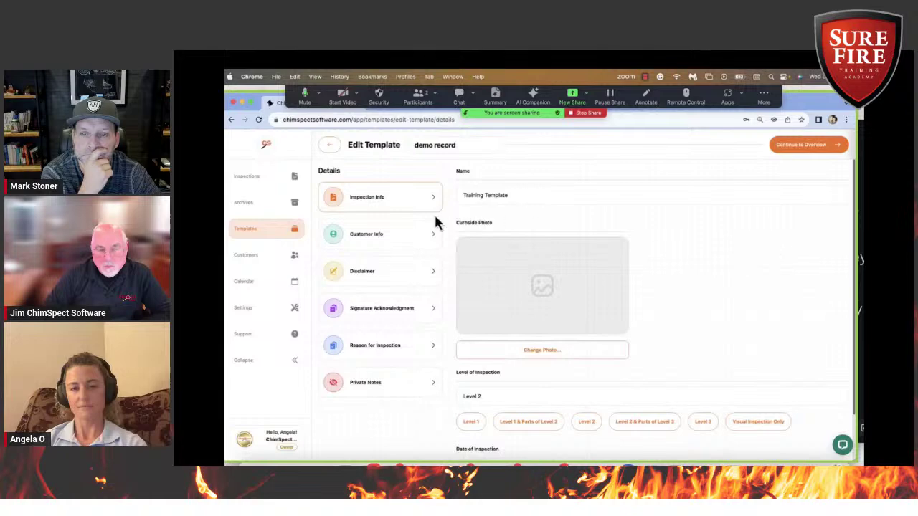
Add the ChimSpect default disclaimer to the template's Disclaimer details
left_click(388, 274)
left_click(649, 206)
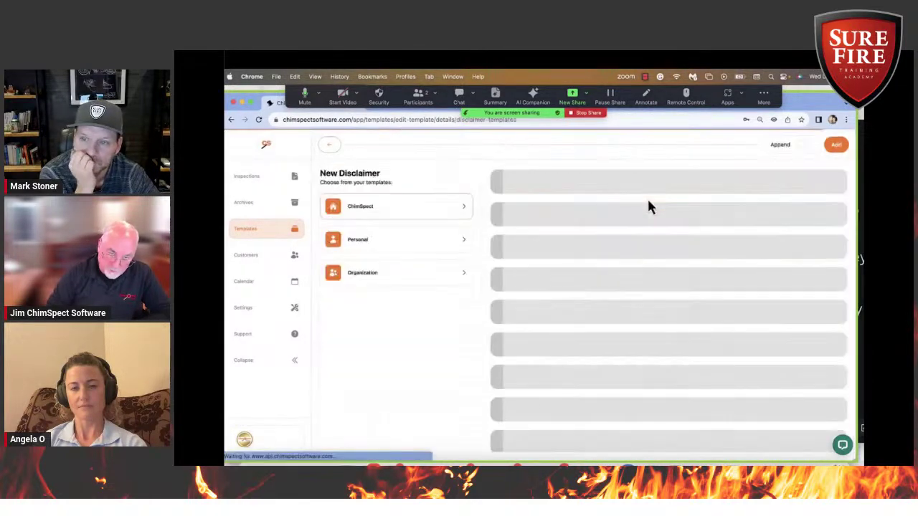
left_click(539, 203)
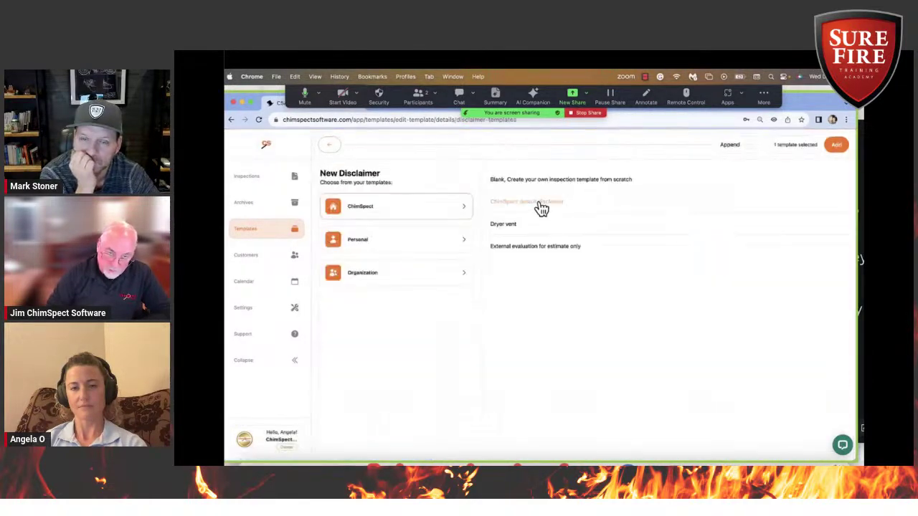
left_click(837, 145)
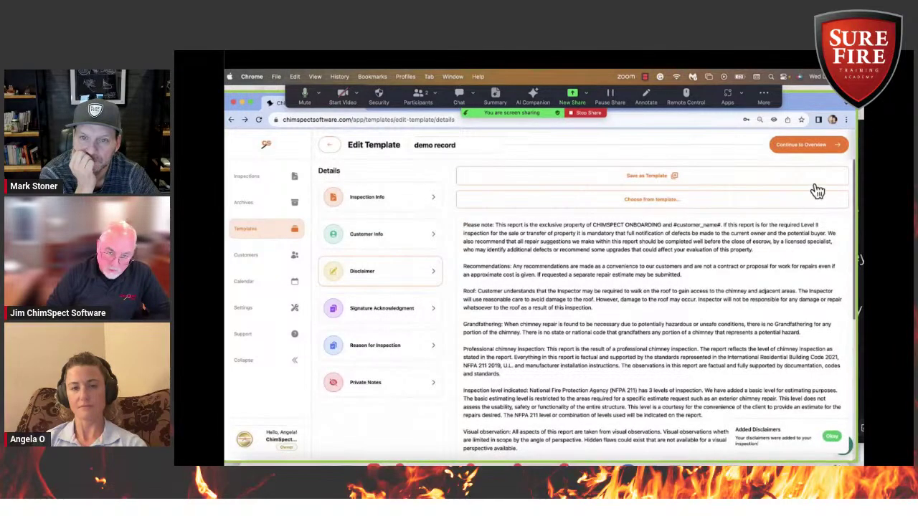
Add the ChimSpect "I accept this report" text as the template's signature acknowledgment
left_click(384, 317)
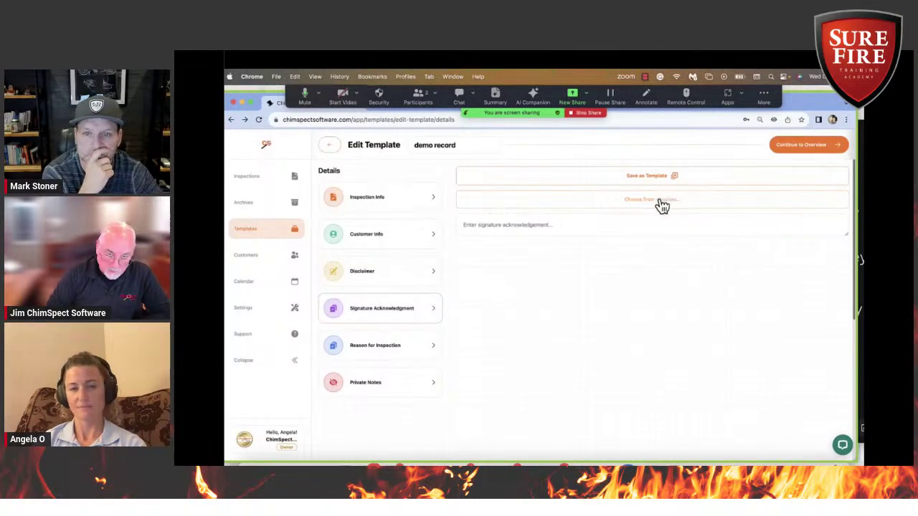
left_click(658, 199)
left_click(524, 229)
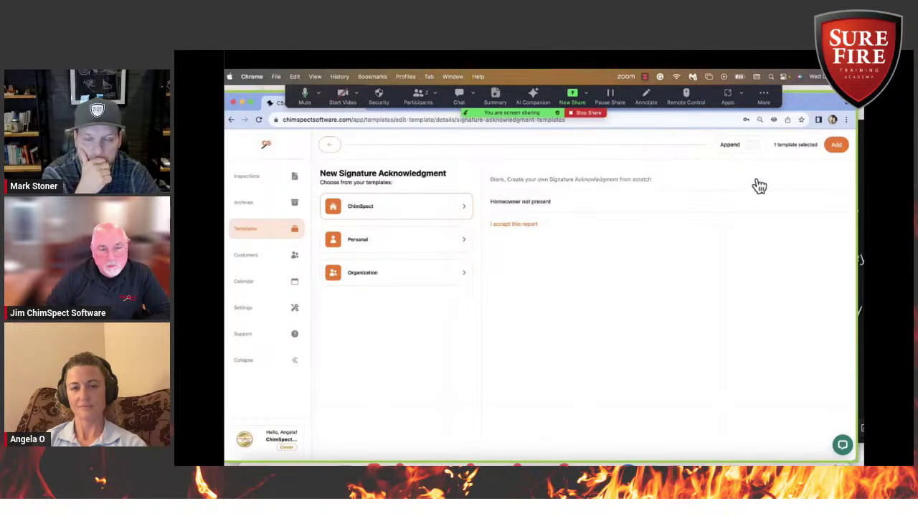
left_click(837, 145)
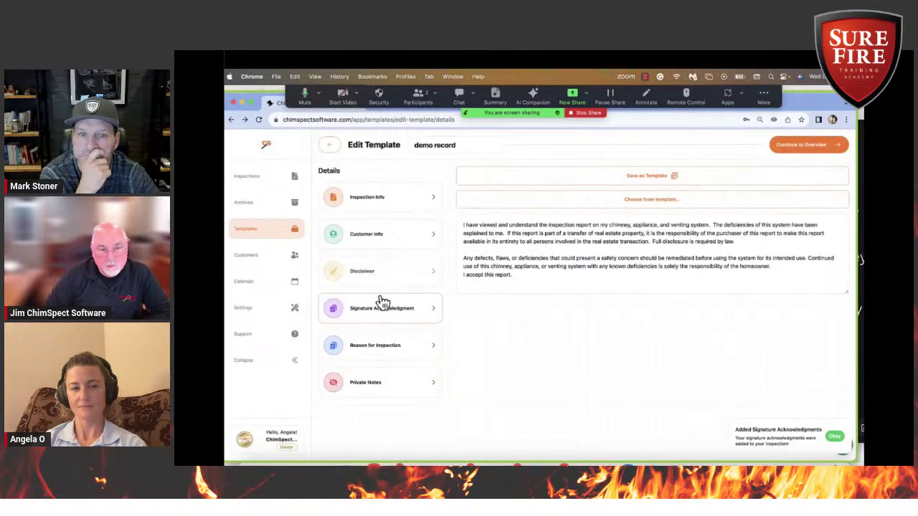
Go to the template's Overview section and delete the "Weather conditions at the time of the inspection" field
left_click(808, 147)
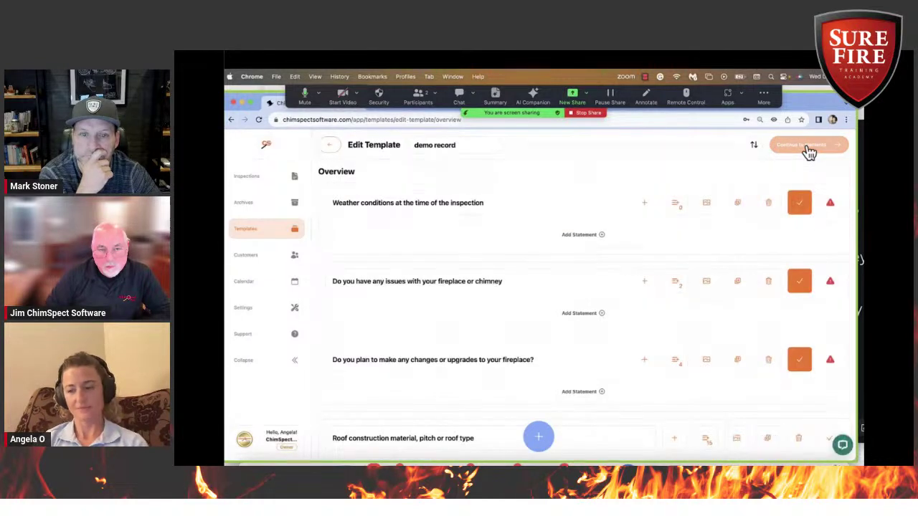
scroll(787, 268, "down", 3)
scroll(786, 268, "up", 3)
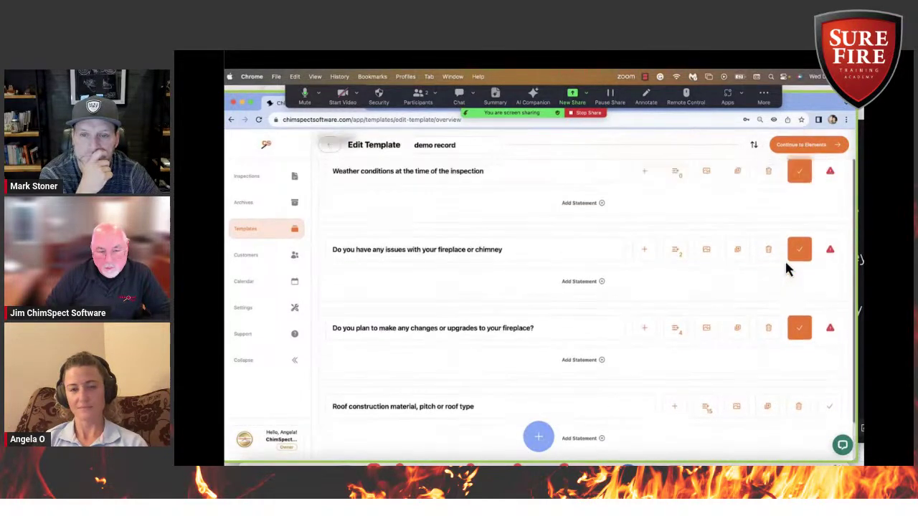
scroll(786, 269, "up", 1)
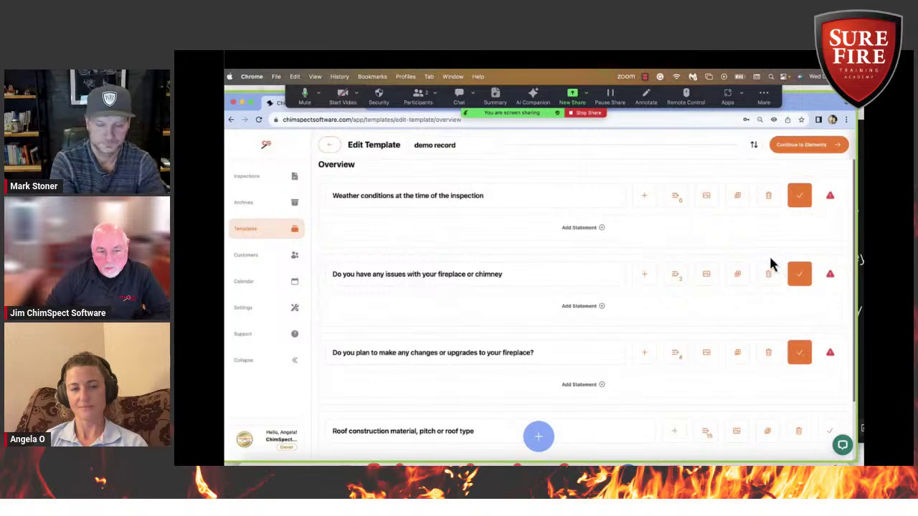
left_click(770, 198)
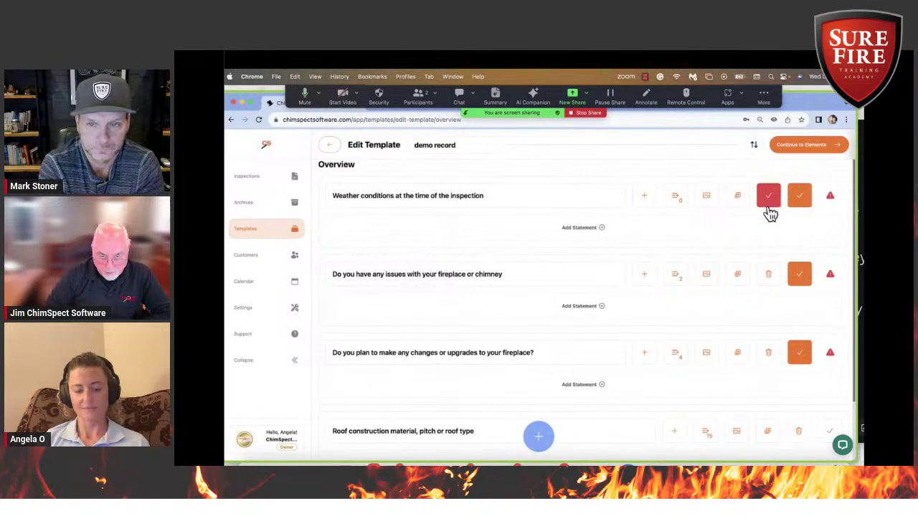
left_click(768, 201)
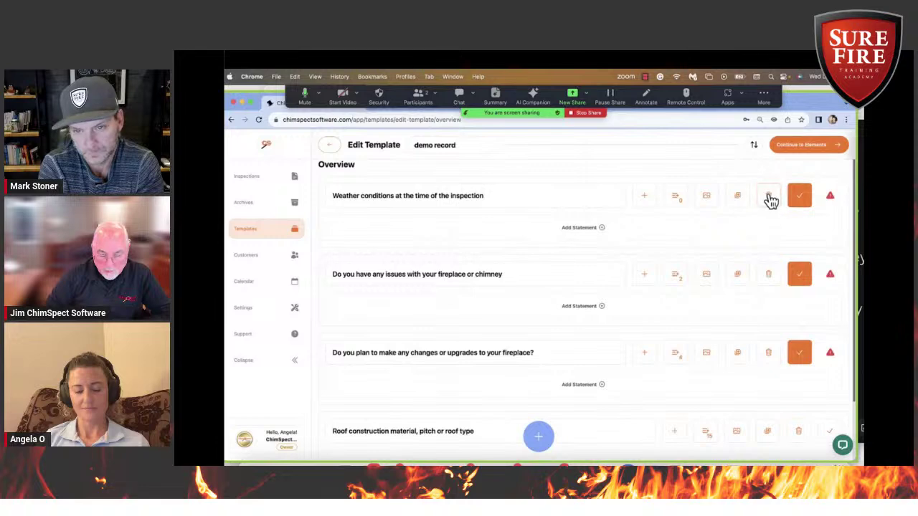
left_click(769, 200)
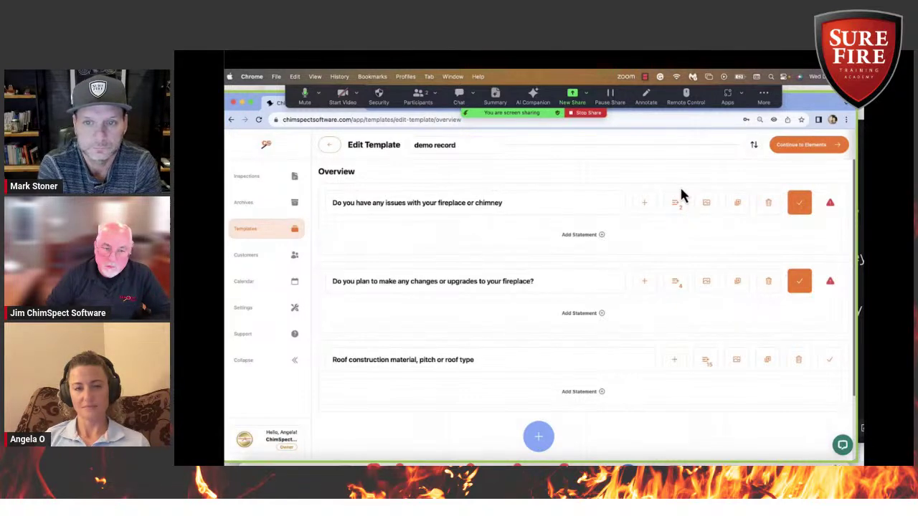
Reorder the overview fields to planned changes or upgrades first, roof construction second, and issues with the fireplace or chimney last
left_click(754, 145)
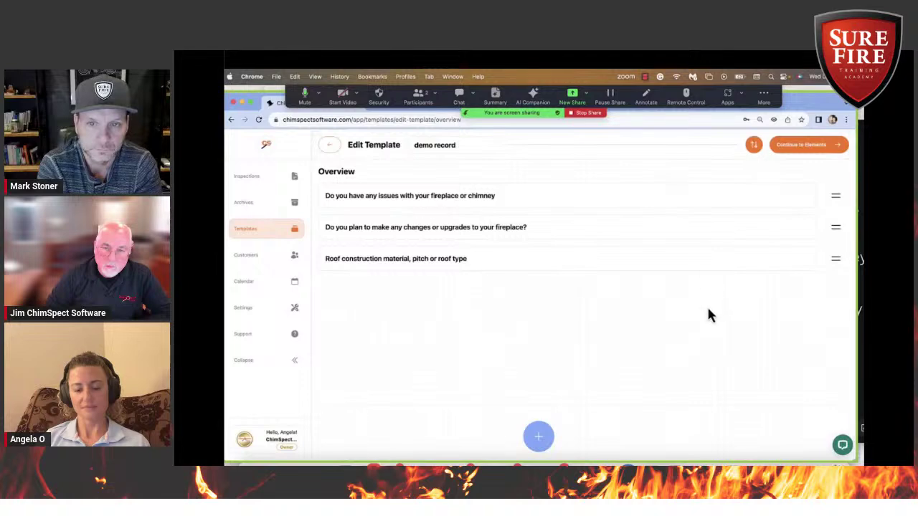
left_click_drag(839, 263, 838, 204)
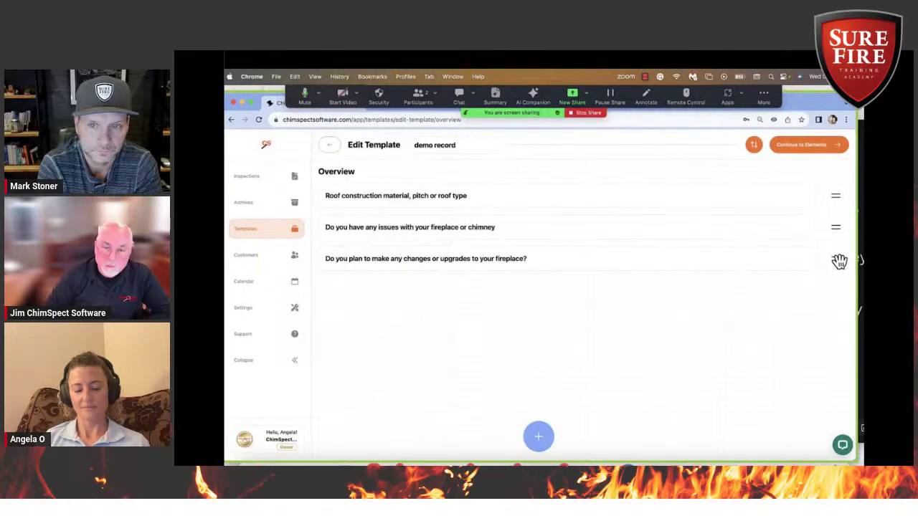
left_click_drag(840, 262, 839, 230)
left_click(756, 148)
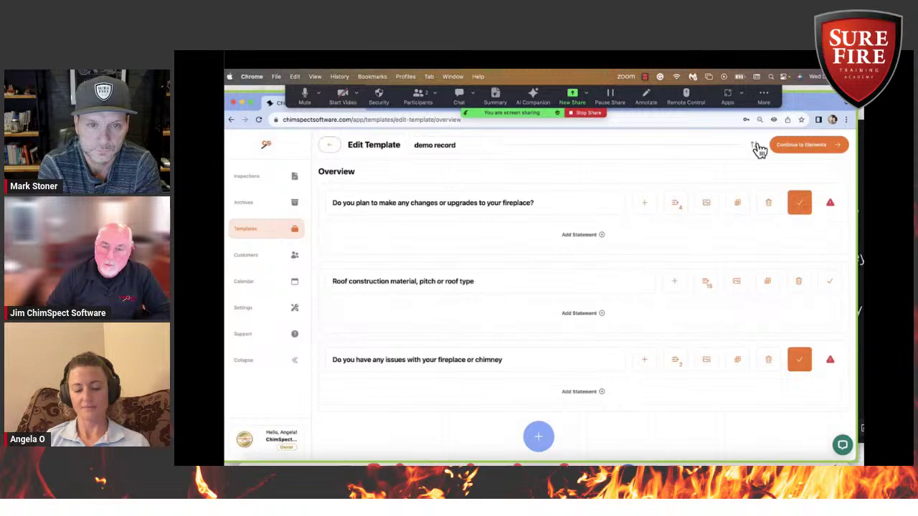
Build a new overview field from scratch and name it "My custom work"
left_click(541, 438)
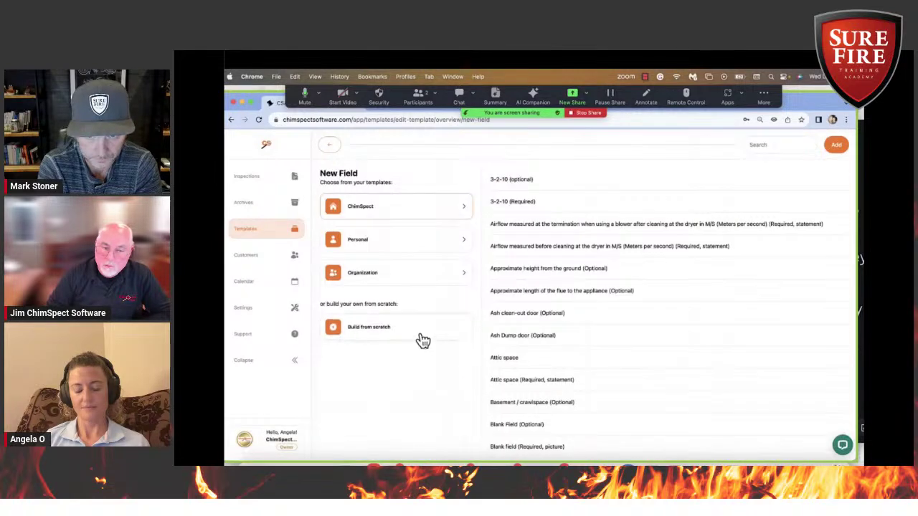
left_click(417, 339)
left_click(415, 361)
type("My cust")
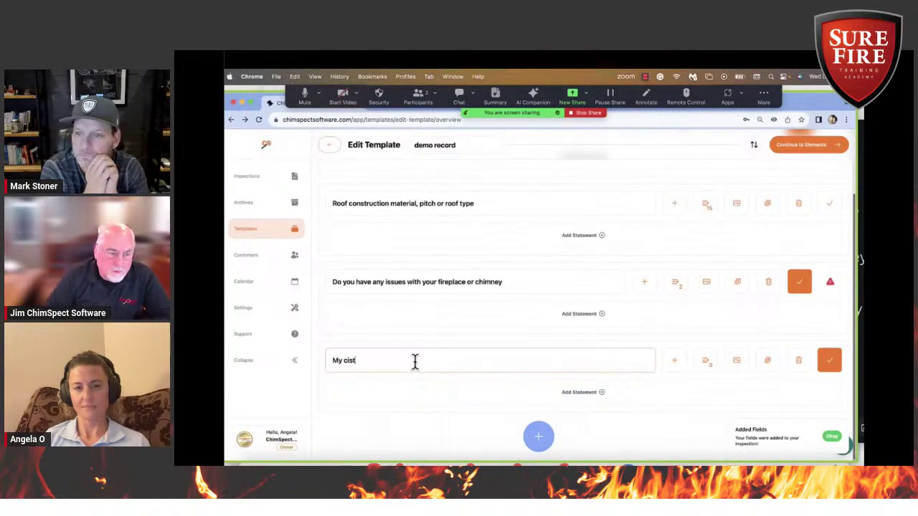
type("om work")
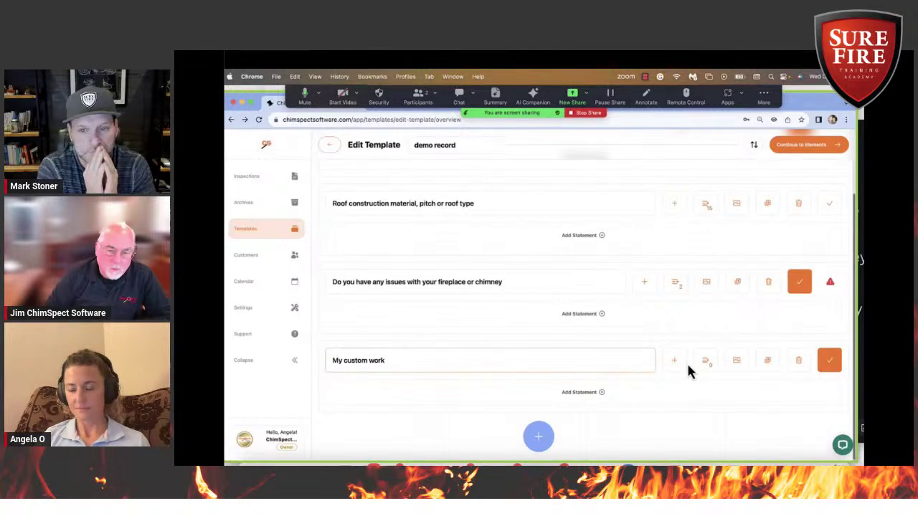
Upload the last of today's screenshots in the "ChimSpect pics" folder to the "My custom work" field
left_click(737, 362)
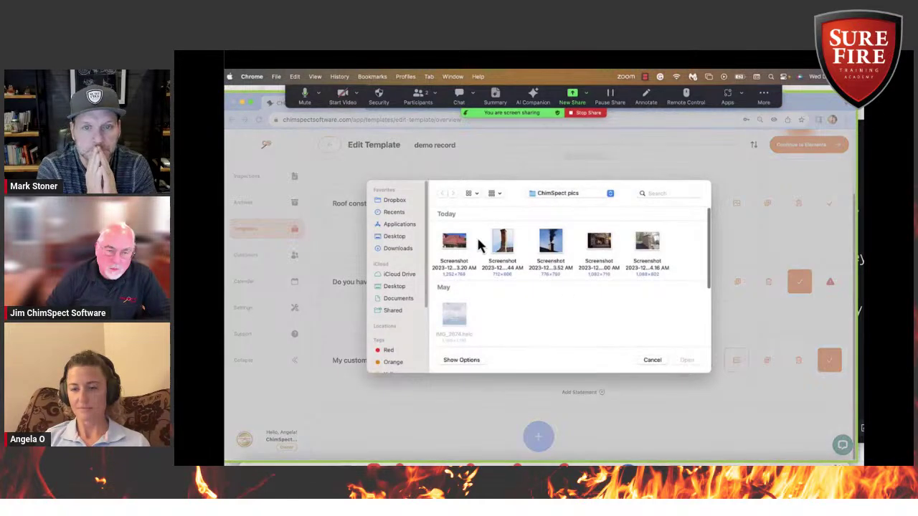
left_click(451, 242)
left_click(642, 249)
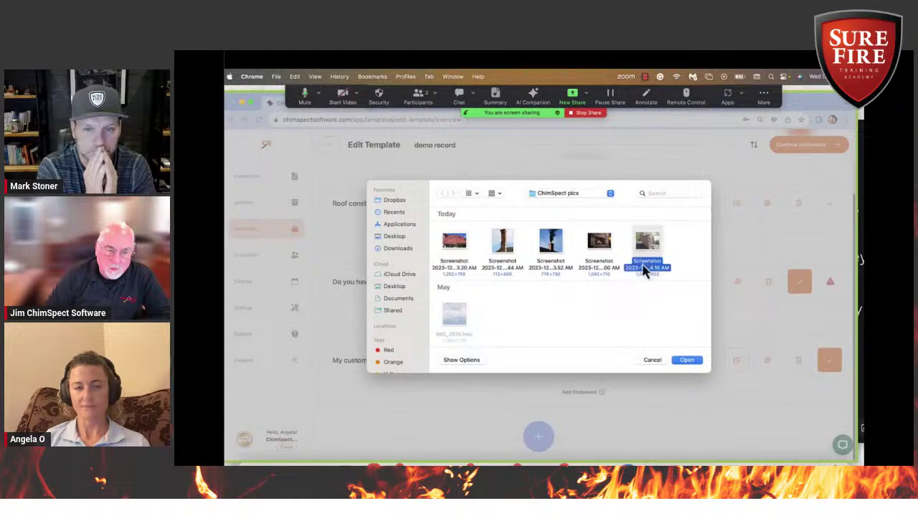
left_click(687, 362)
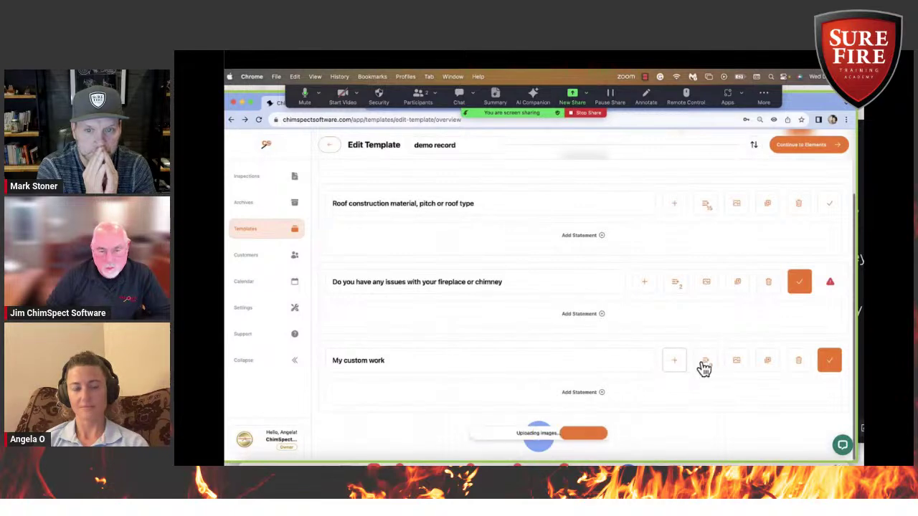
Create an assist for the "My custom work" field with the label "demo" and the body "testing"
left_click(707, 368)
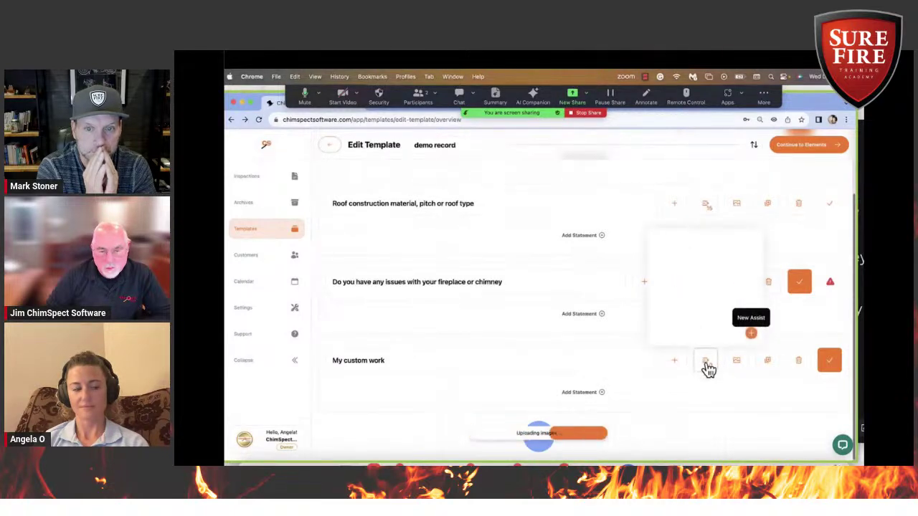
left_click(751, 334)
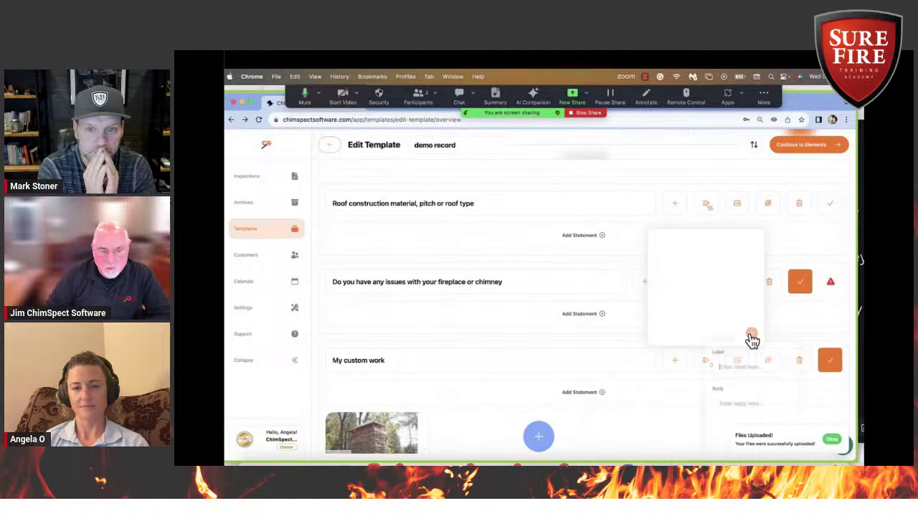
type("demo")
left_click(728, 405)
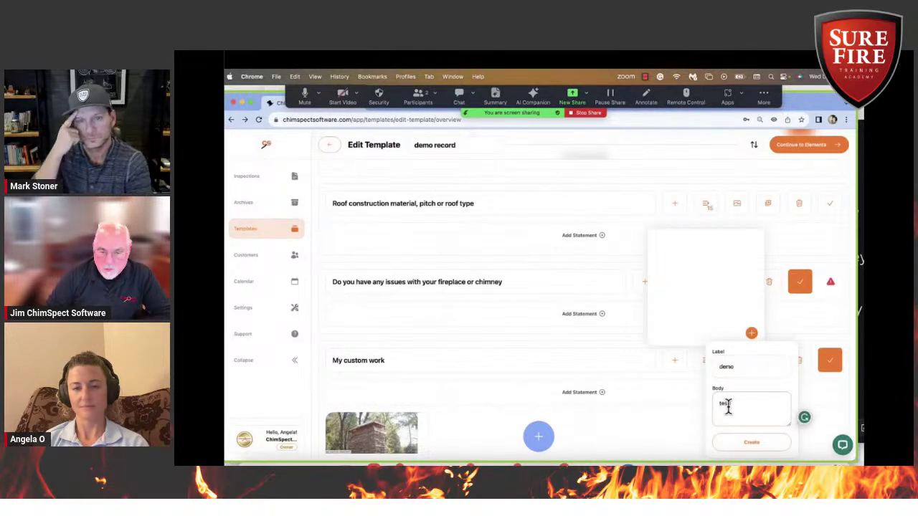
left_click(743, 445)
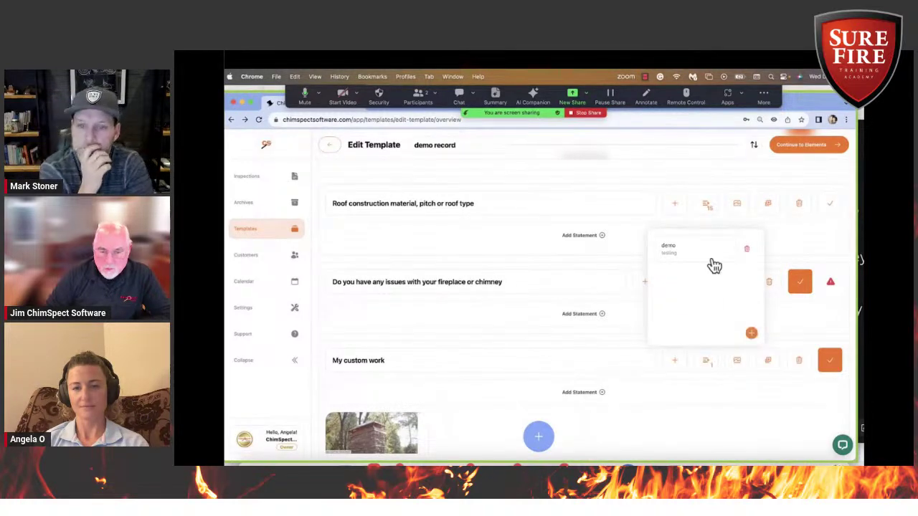
Create a second assist labelled "demo 2" with the body "testing 2", and open a blank statement on the "My custom work" field
left_click(736, 366)
type("demo 2")
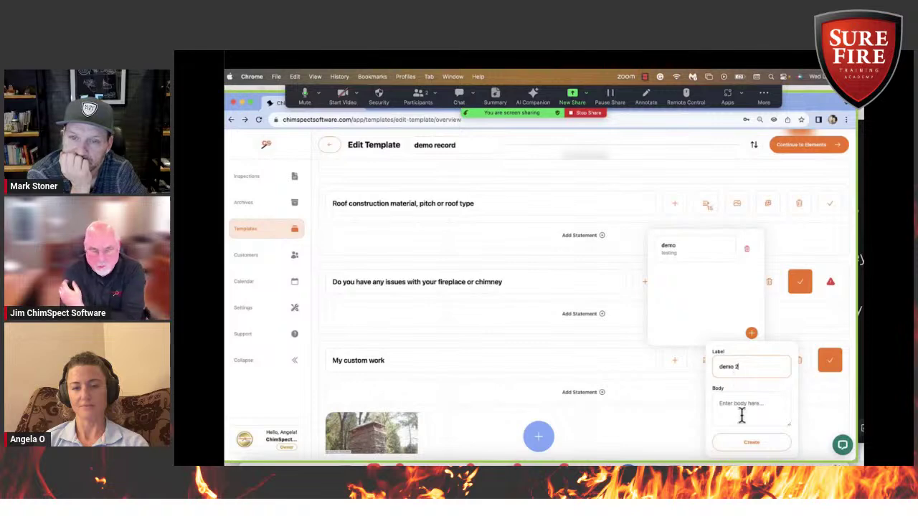
left_click(743, 402)
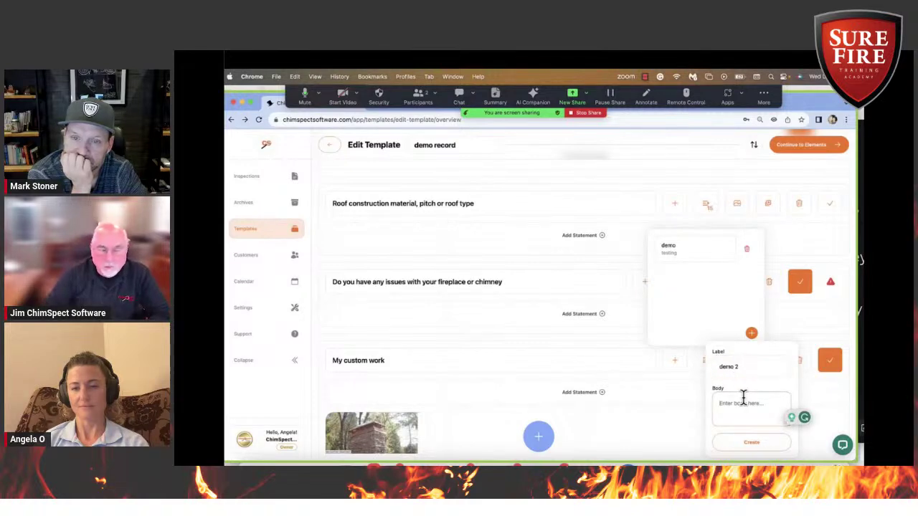
type("testing")
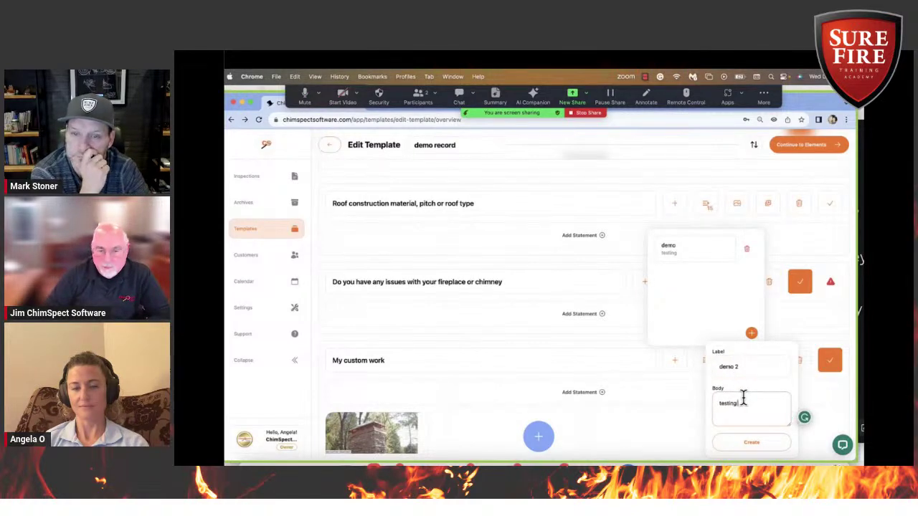
type(" 2")
left_click(763, 439)
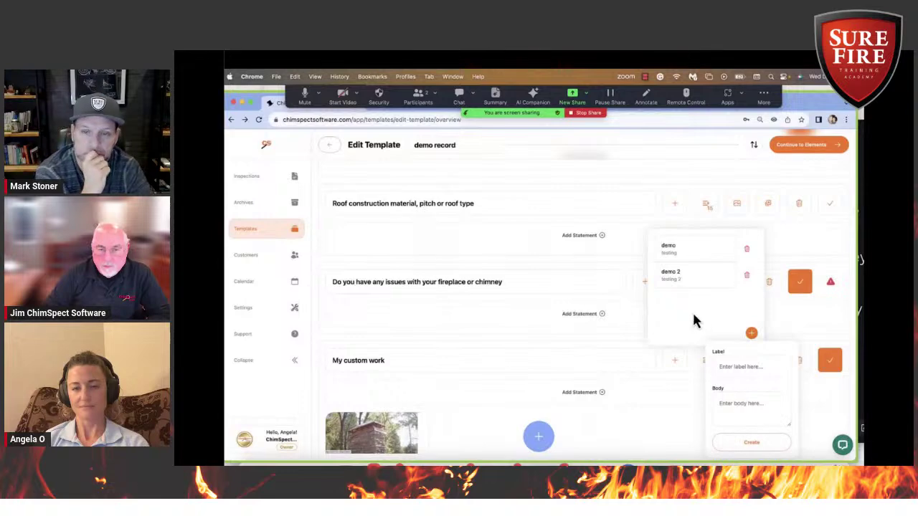
left_click(676, 400)
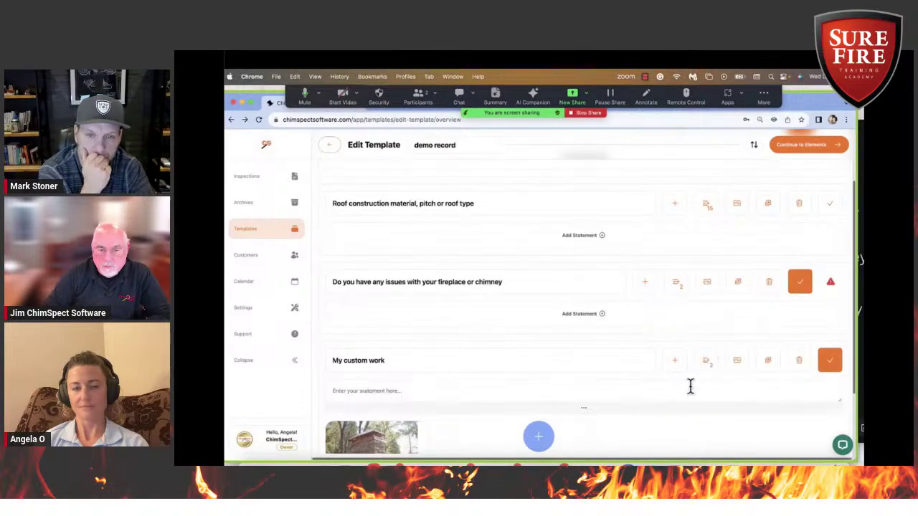
Switch the "Add to Report" option of the "My custom work" field off and on again
scroll(709, 371, "down", 3)
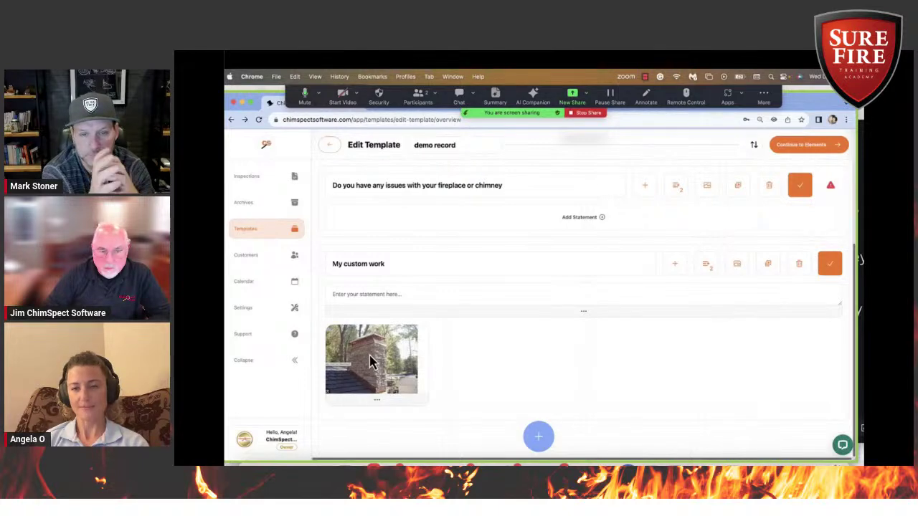
scroll(463, 355, "up", 3)
left_click(830, 346)
left_click(830, 345)
left_click(832, 346)
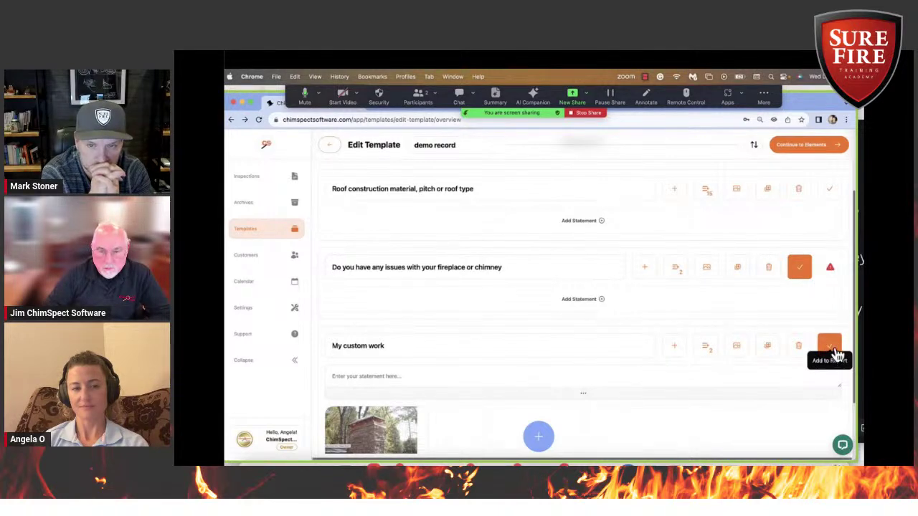
left_click(832, 348)
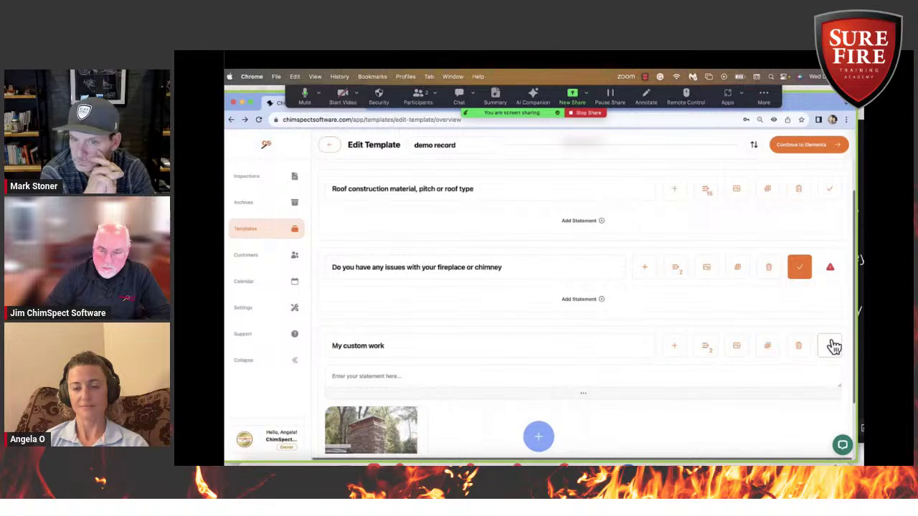
left_click(832, 347)
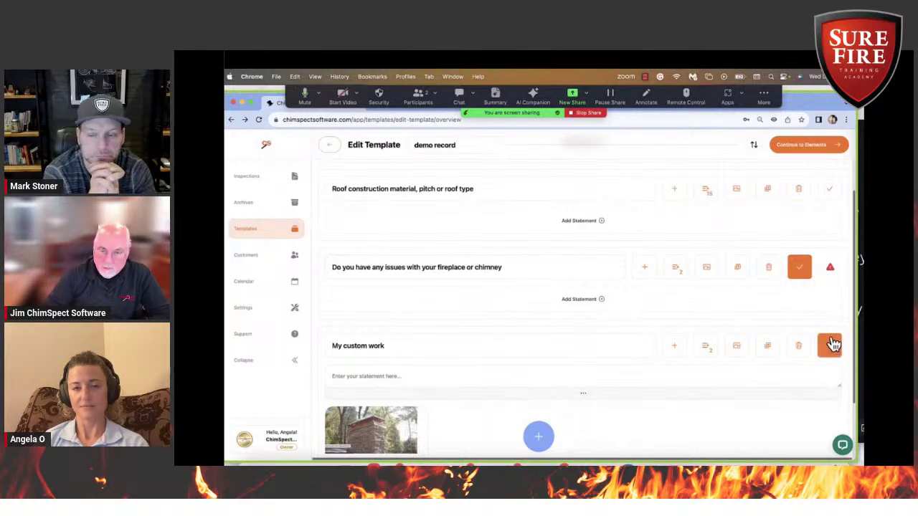
Continue to the template's Elements and add the ChimSpect element "Flue expanded (Greater detail for multiple defects in the flue)"
left_click(816, 145)
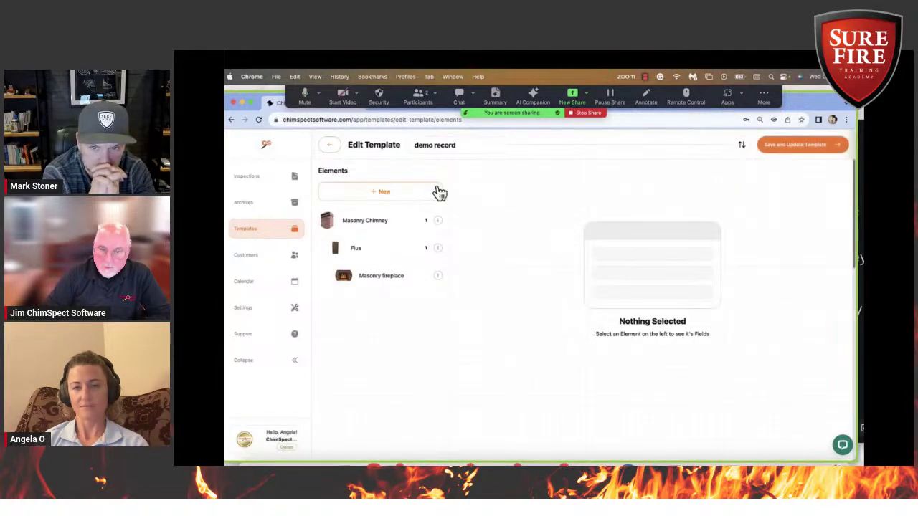
left_click(389, 195)
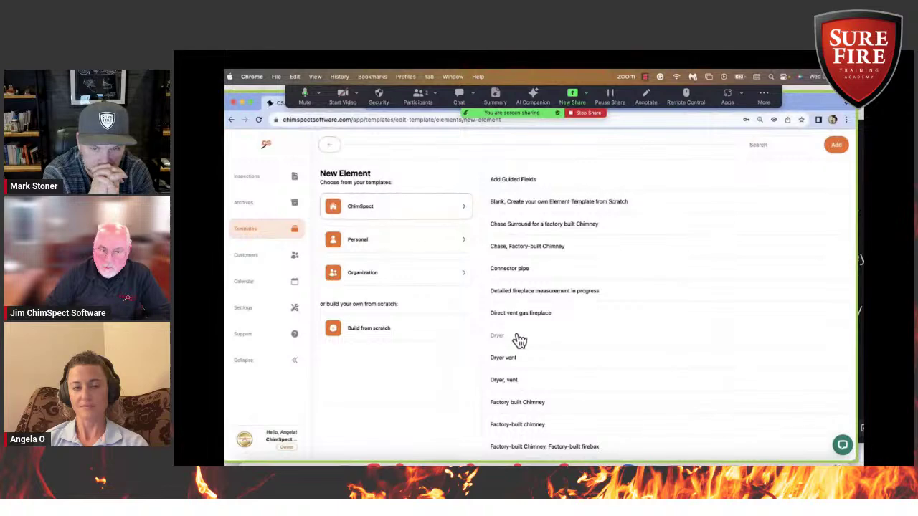
left_click(760, 144)
type("fle")
key("BackSpace")
type("u")
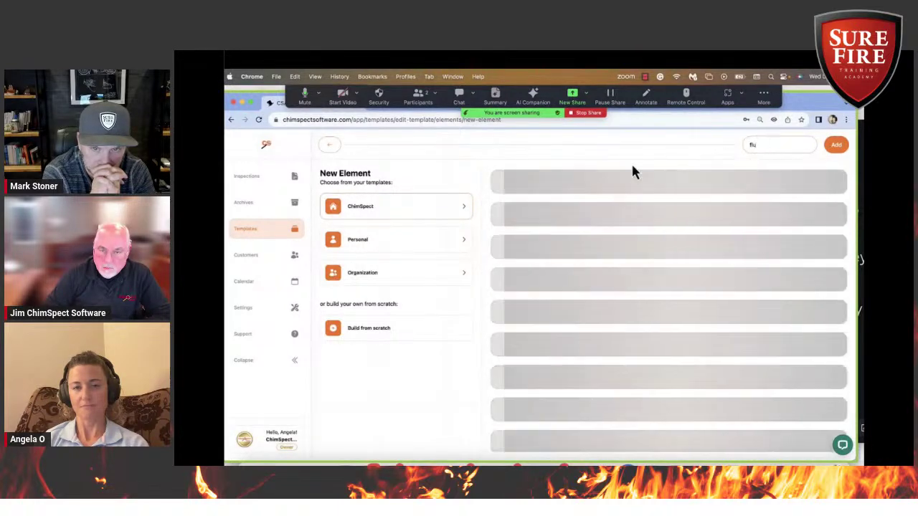
left_click(550, 203)
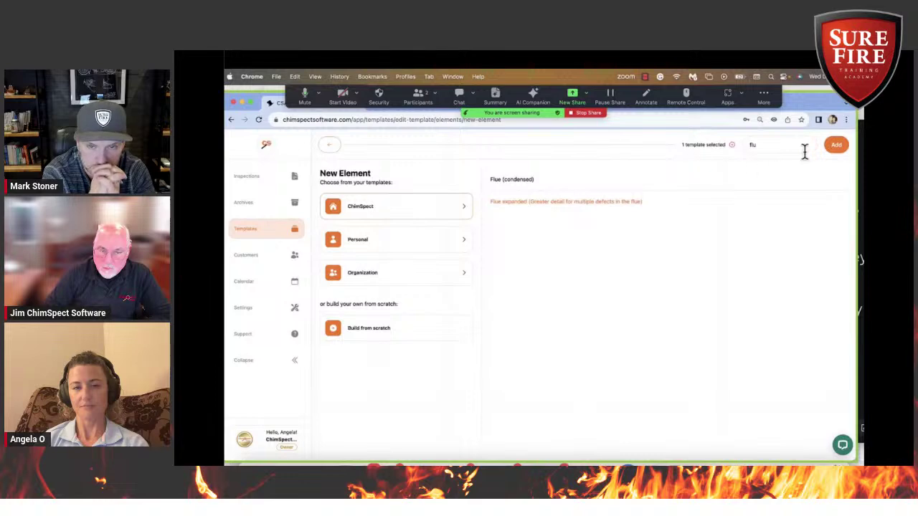
left_click(836, 148)
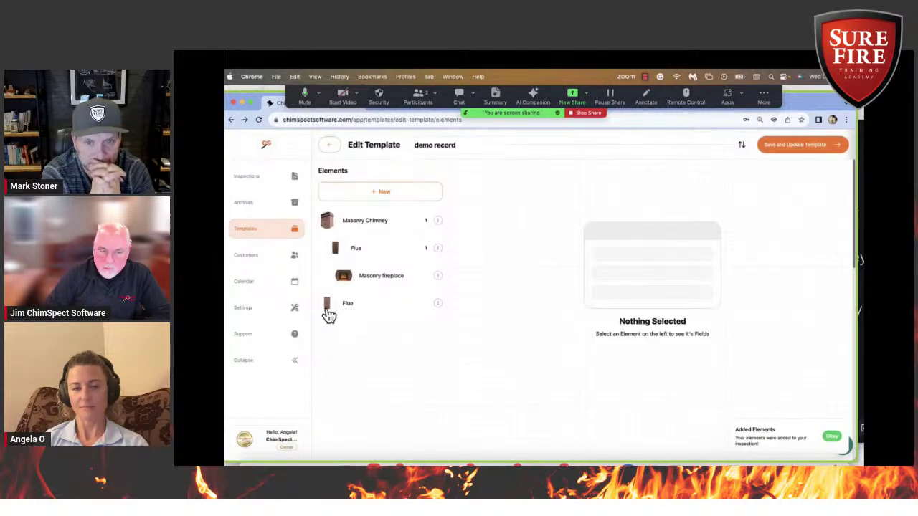
Nest the new flue under Masonry Chimney, above the existing flue, and save the updated template
left_click_drag(328, 316, 340, 248)
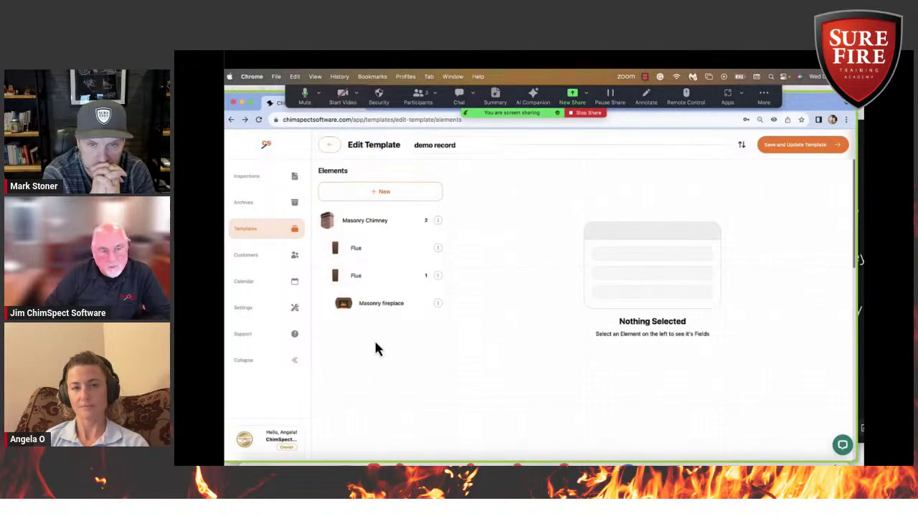
left_click(774, 151)
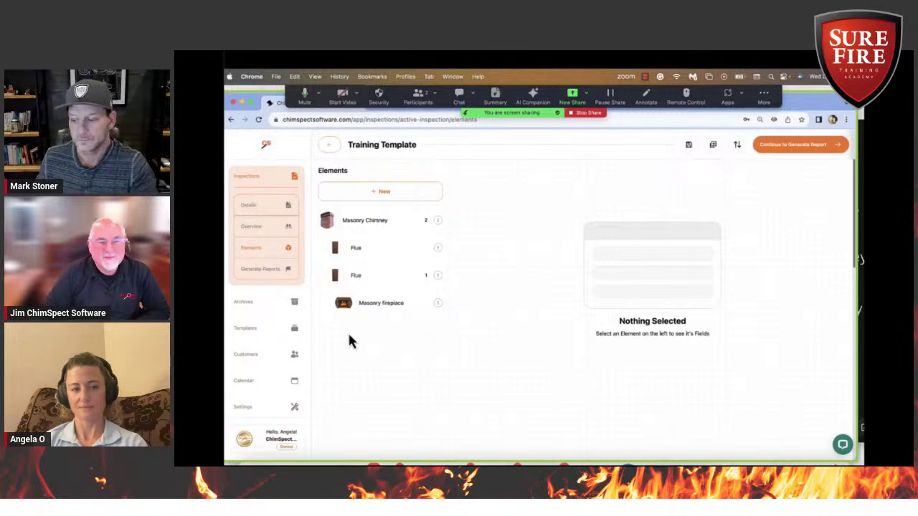
mouse_move(193, 404)
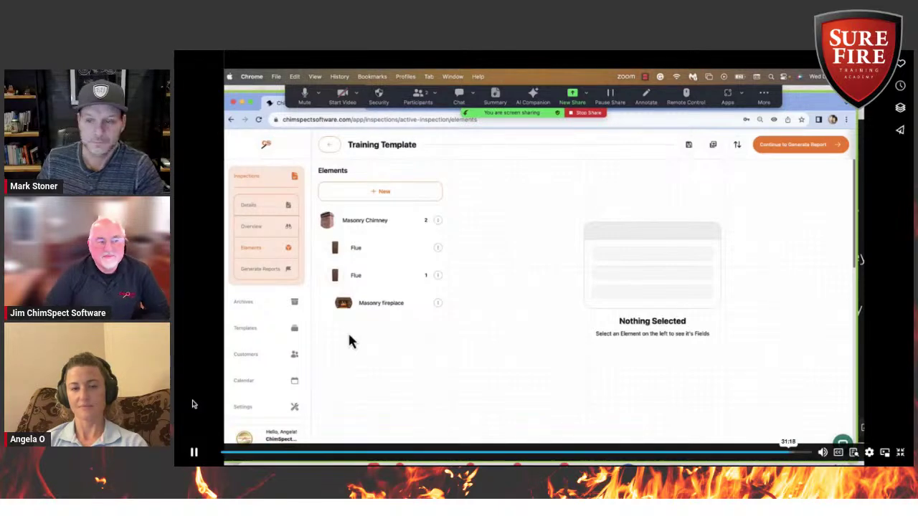